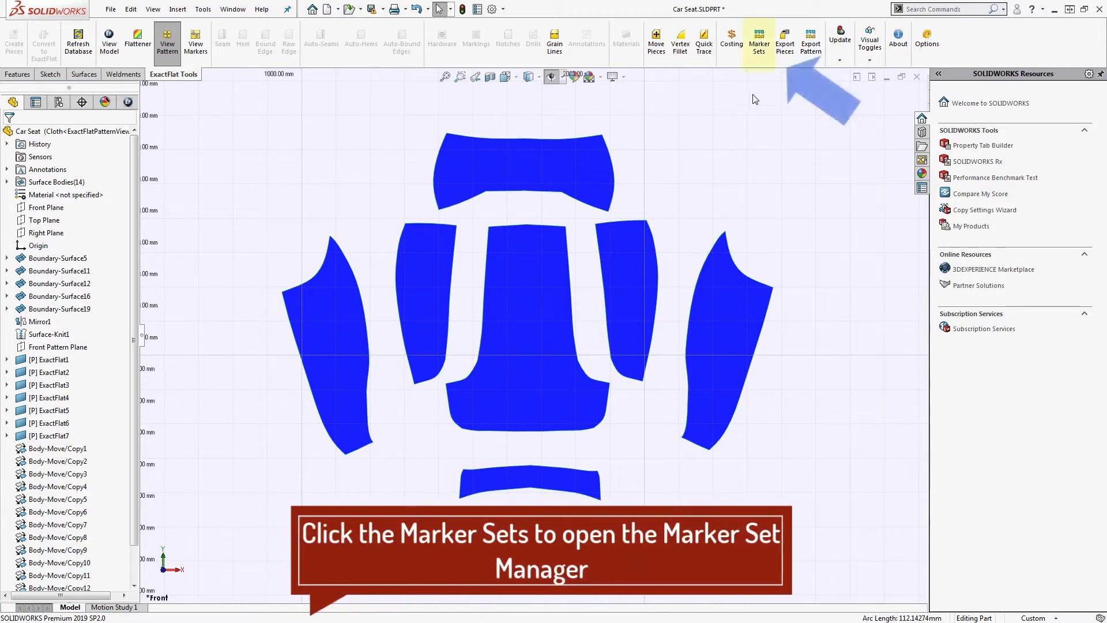
- Review the Auto Marker Set's properties and part list in the Marker Set Manager, then accept them as they are
{"action": "left_click", "coordinate": [754, 43]}
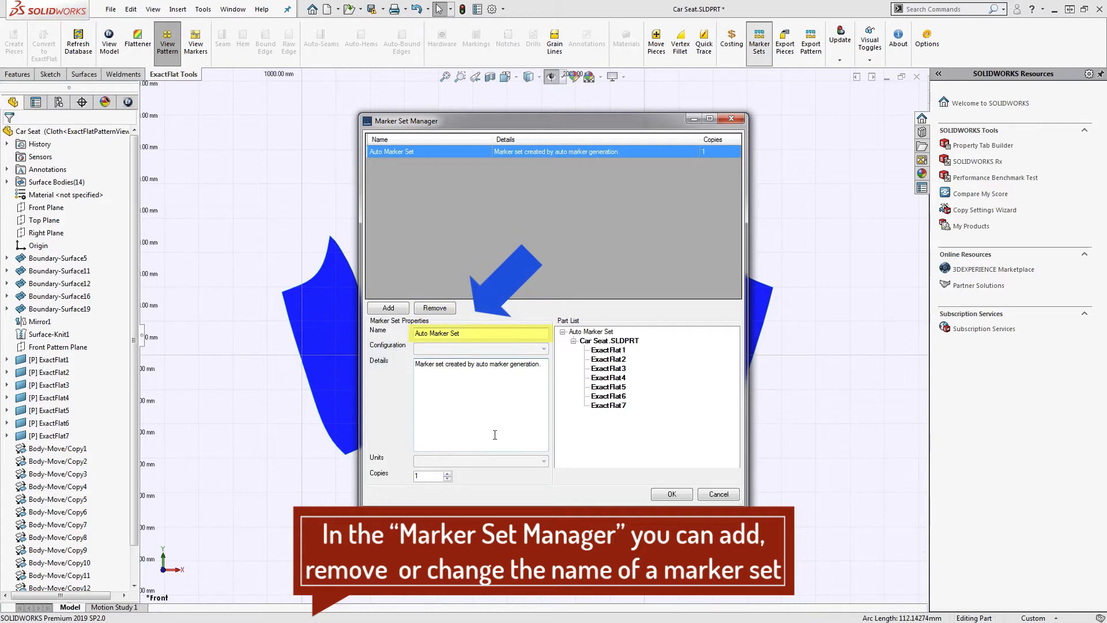
{"action": "left_click", "coordinate": [672, 495]}
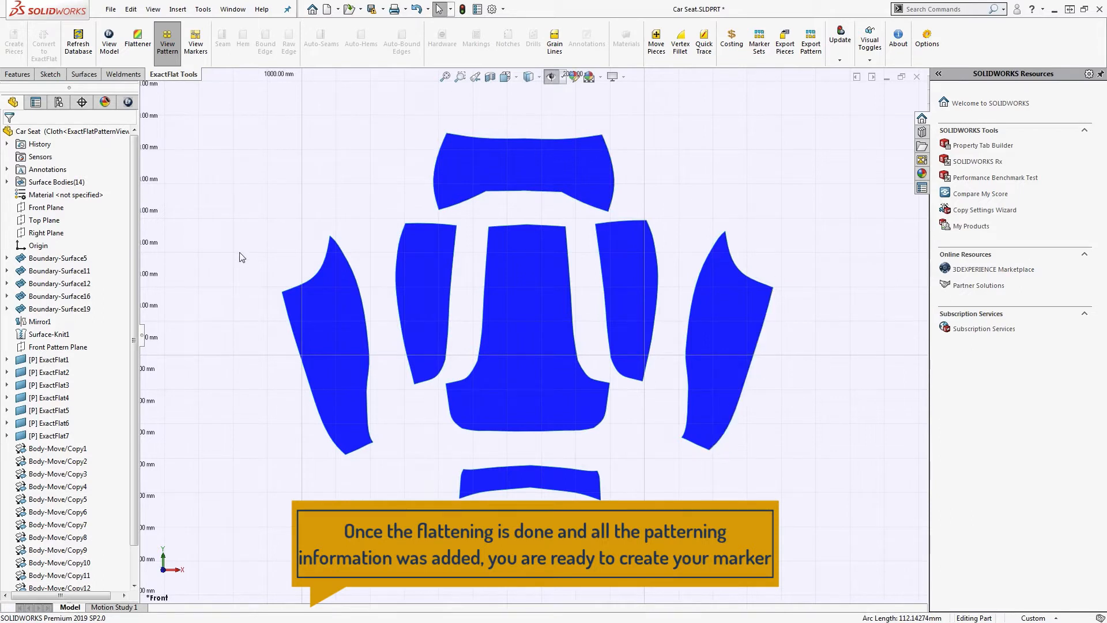
- Open the ExactFlat Marker View showing the Auto Marker Set with the car seat pieces
{"action": "left_click", "coordinate": [197, 50]}
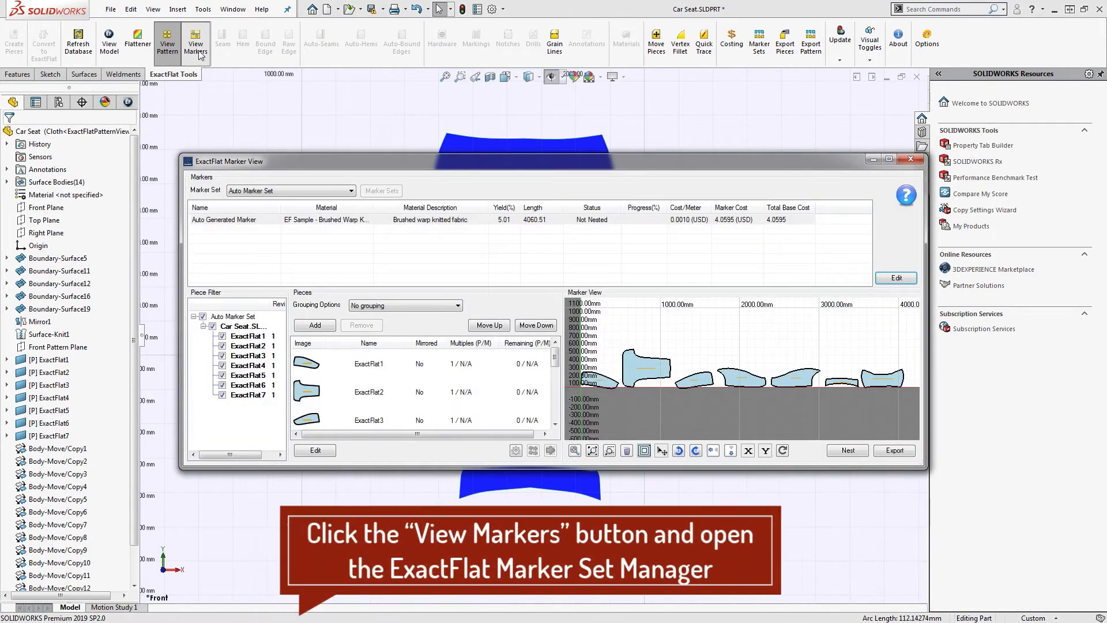
{"action": "mouse_move", "coordinate": [634, 172]}
{"action": "left_mouse_down"}
{"action": "mouse_move", "coordinate": [618, 119]}
{"action": "mouse_move", "coordinate": [619, 155]}
{"action": "left_mouse_up"}
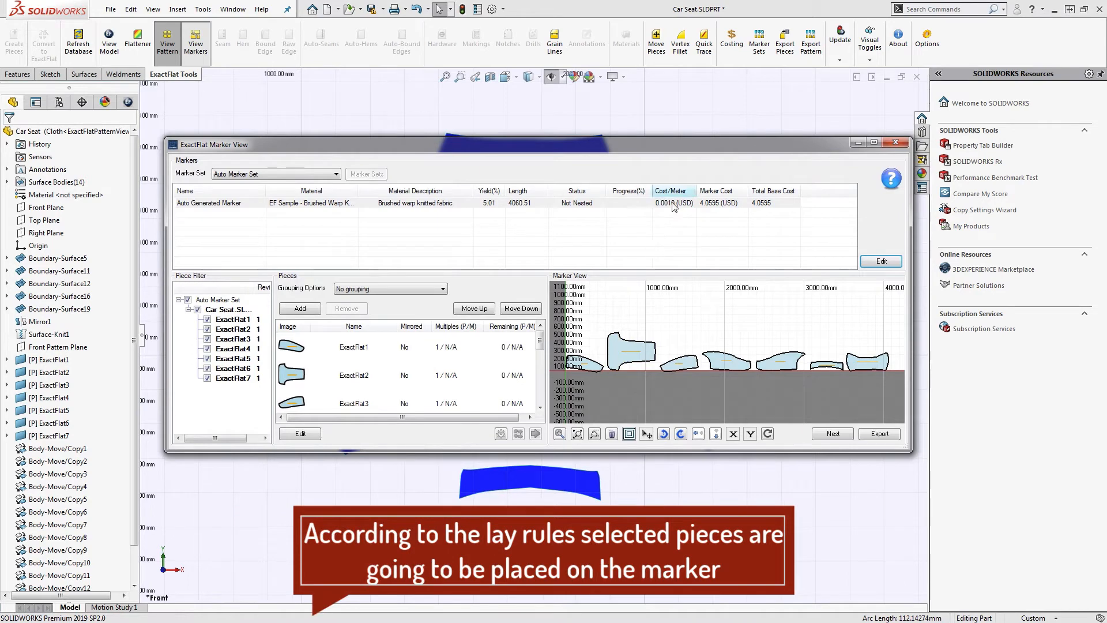
{"action": "left_click_drag", "start_coordinate": [700, 146], "coordinate": [707, 178]}
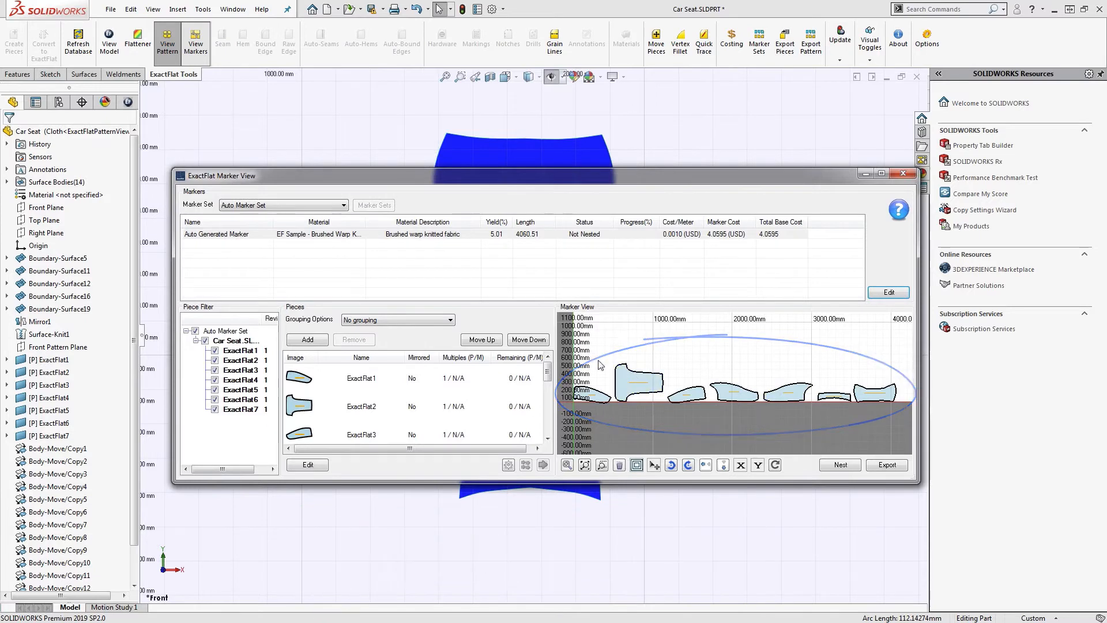
{"action": "mouse_move", "coordinate": [600, 183]}
{"action": "left_mouse_down"}
{"action": "mouse_move", "coordinate": [593, 470]}
{"action": "mouse_move", "coordinate": [565, 110]}
{"action": "mouse_move", "coordinate": [584, 171]}
{"action": "mouse_move", "coordinate": [587, 123]}
{"action": "mouse_move", "coordinate": [571, 139]}
{"action": "left_mouse_up"}
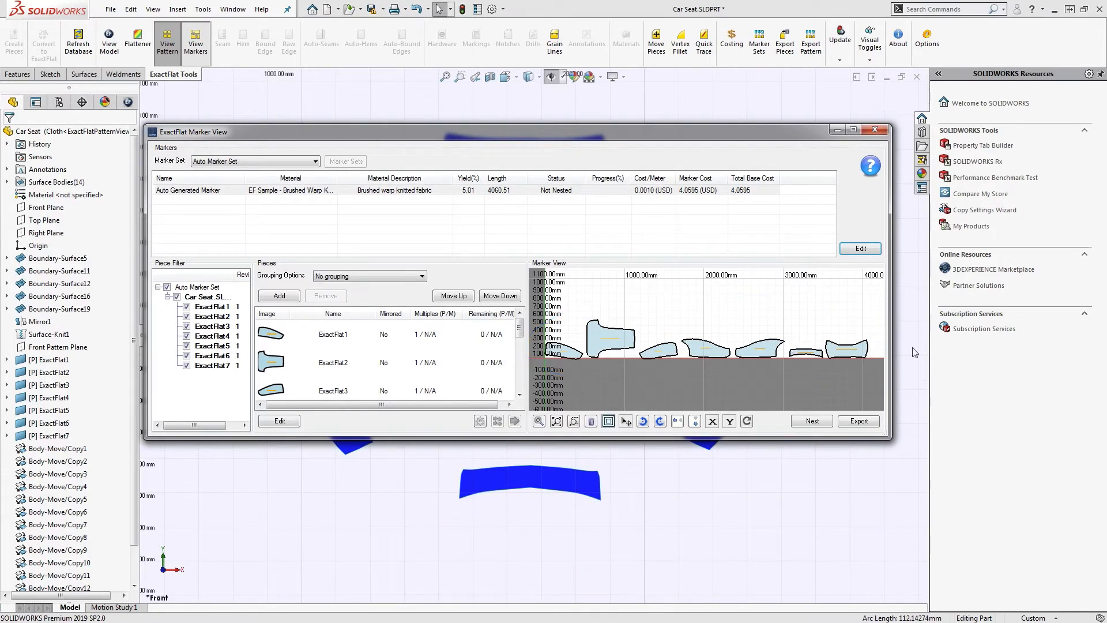
- Check the marker placement options without changing them, and refresh the marker with the None placement method
{"action": "left_click", "coordinate": [480, 421]}
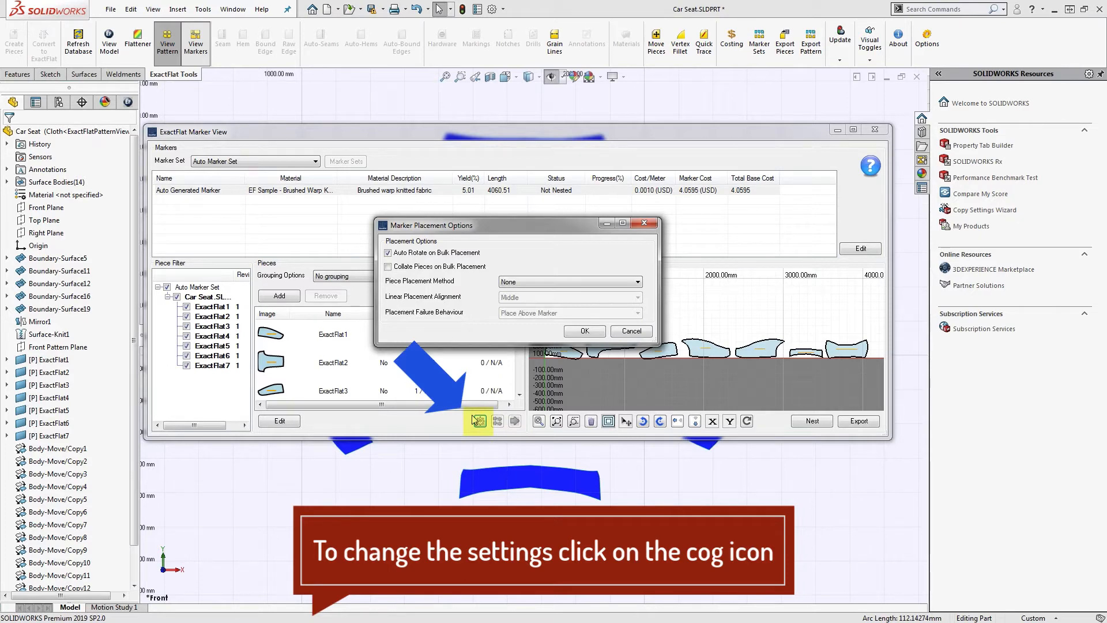
{"action": "mouse_move", "coordinate": [537, 225]}
{"action": "left_mouse_down"}
{"action": "mouse_move", "coordinate": [545, 208]}
{"action": "mouse_move", "coordinate": [525, 204]}
{"action": "left_mouse_up"}
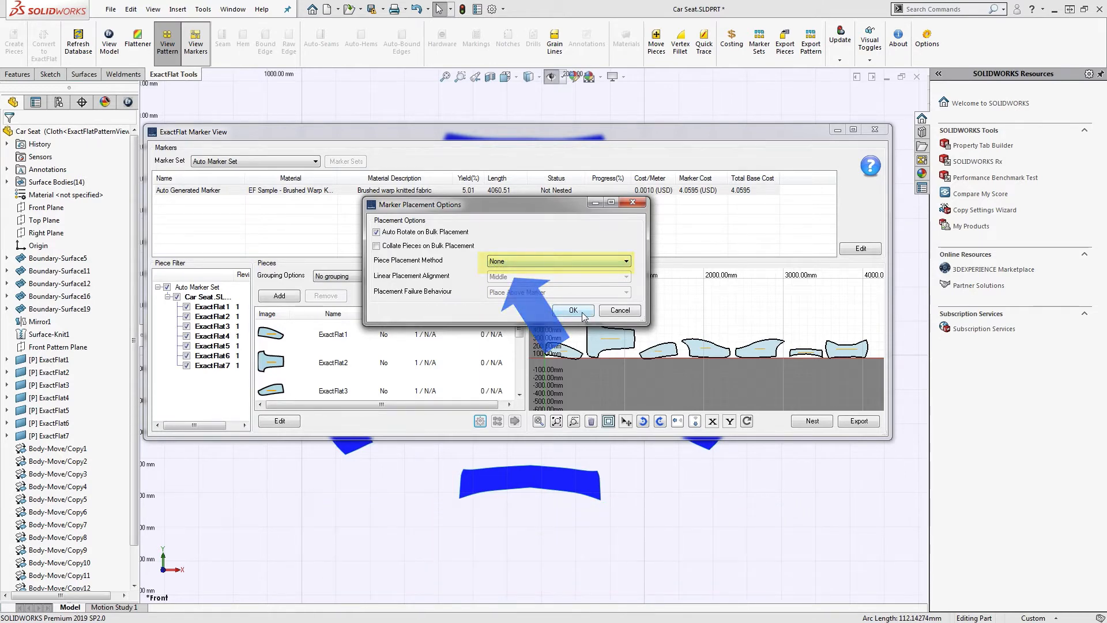
{"action": "left_click", "coordinate": [619, 311]}
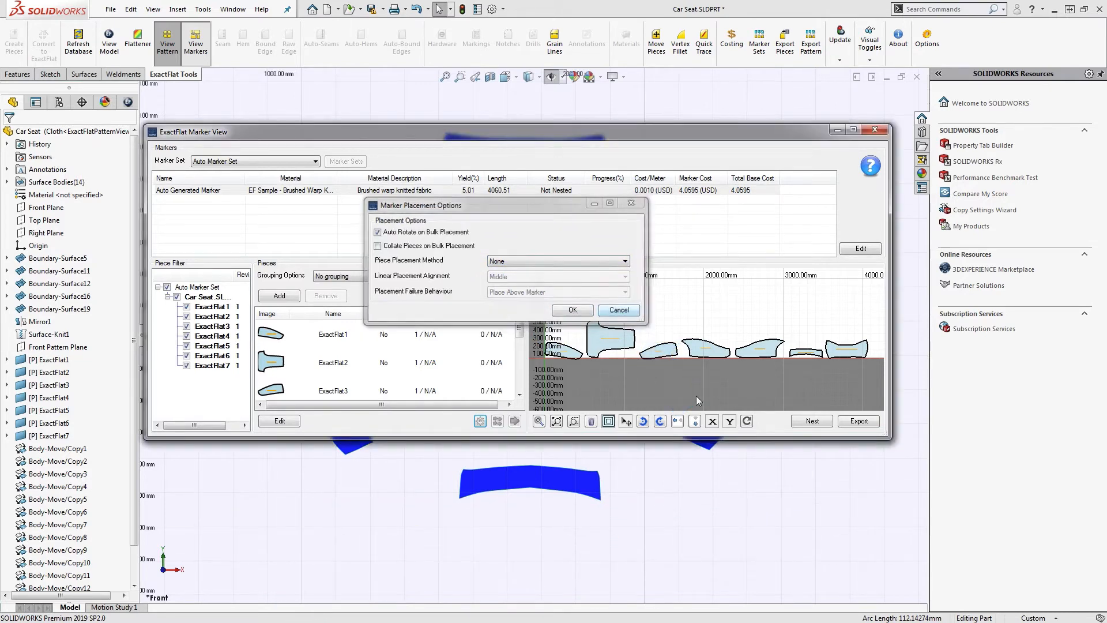
{"action": "left_click", "coordinate": [747, 421]}
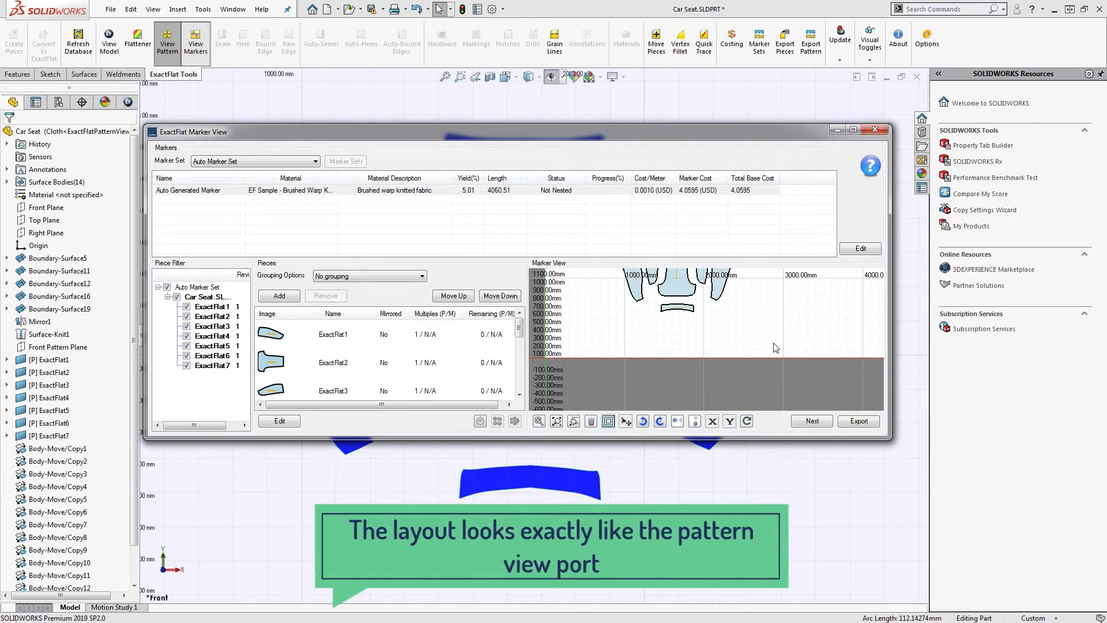
{"action": "middle_click_drag", "start_coordinate": [784, 314], "coordinate": [770, 386]}
- Set the marker's Piece Placement Method to Box Packing and refresh the marker to rearrange the pieces
{"action": "mouse_move", "coordinate": [617, 133]}
{"action": "left_mouse_down"}
{"action": "mouse_move", "coordinate": [557, 539]}
{"action": "mouse_move", "coordinate": [565, 370]}
{"action": "mouse_move", "coordinate": [614, 147]}
{"action": "left_mouse_up"}
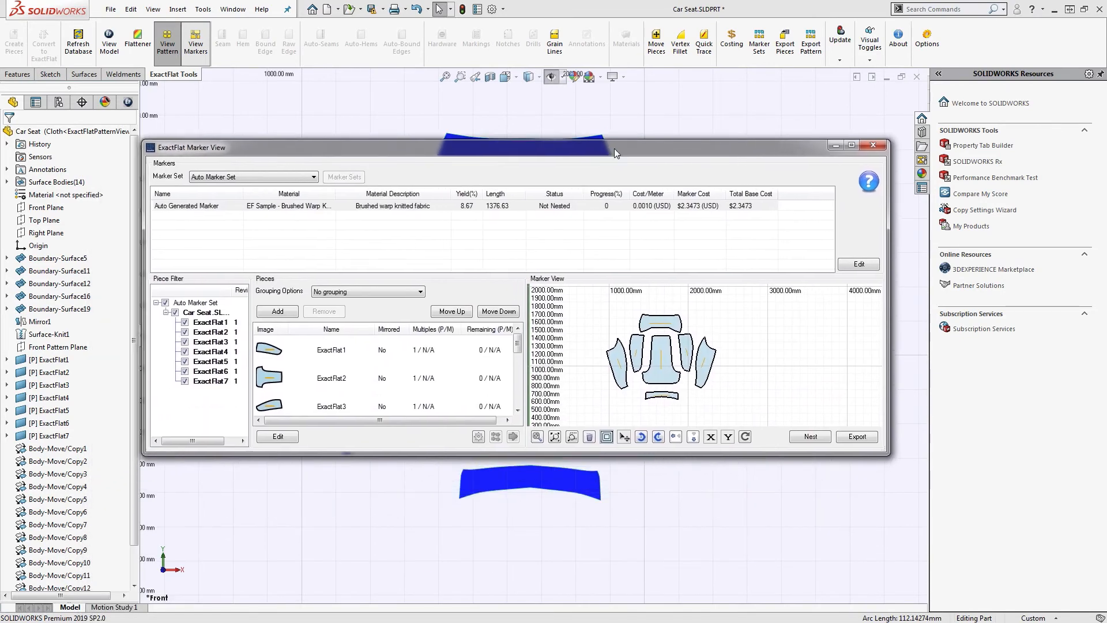
{"action": "left_click", "coordinate": [478, 437]}
{"action": "left_click", "coordinate": [560, 297]}
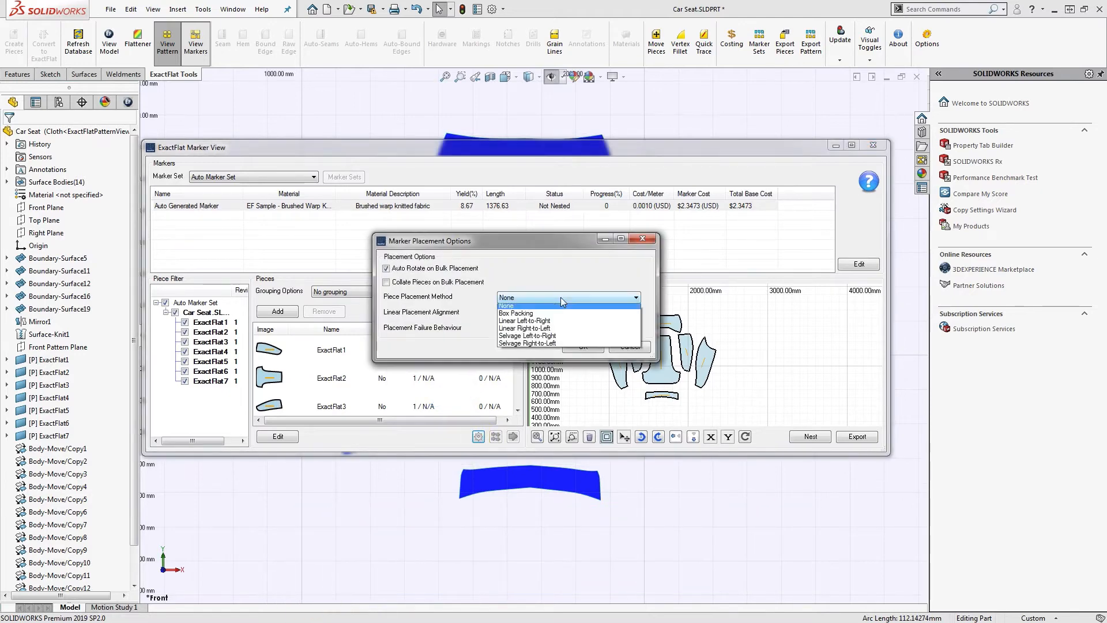
{"action": "left_click", "coordinate": [530, 317]}
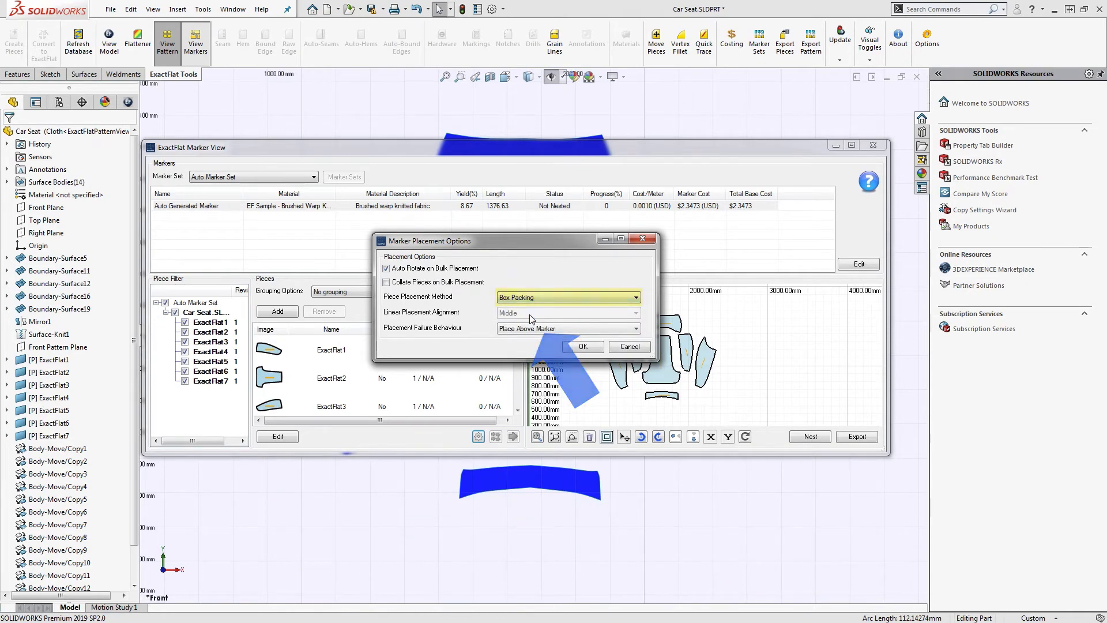
{"action": "left_click", "coordinate": [582, 347]}
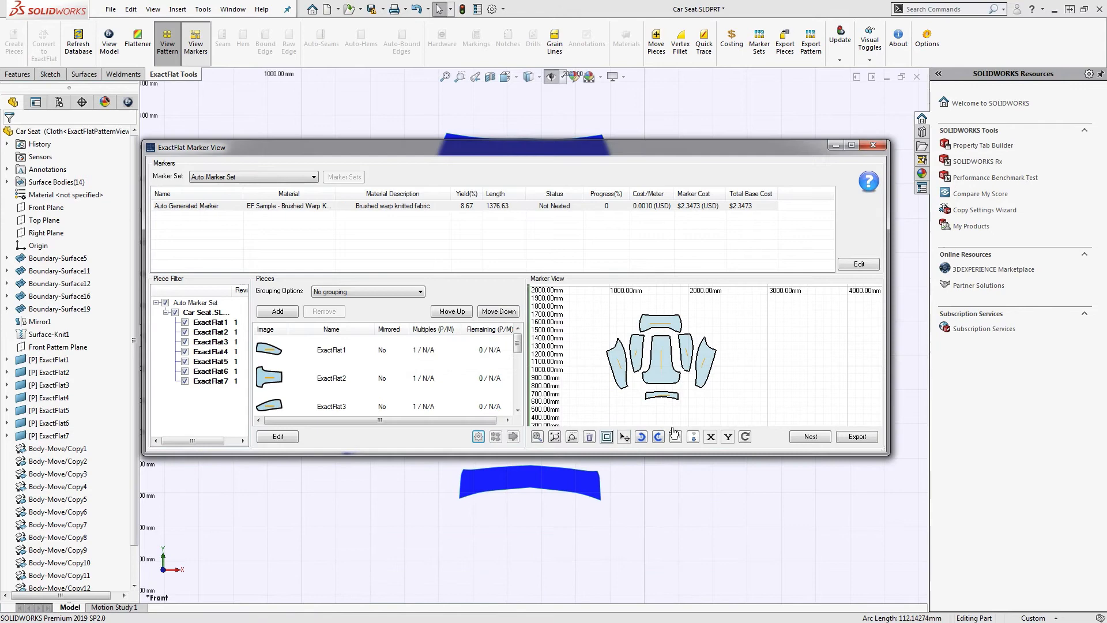
{"action": "left_click", "coordinate": [744, 439]}
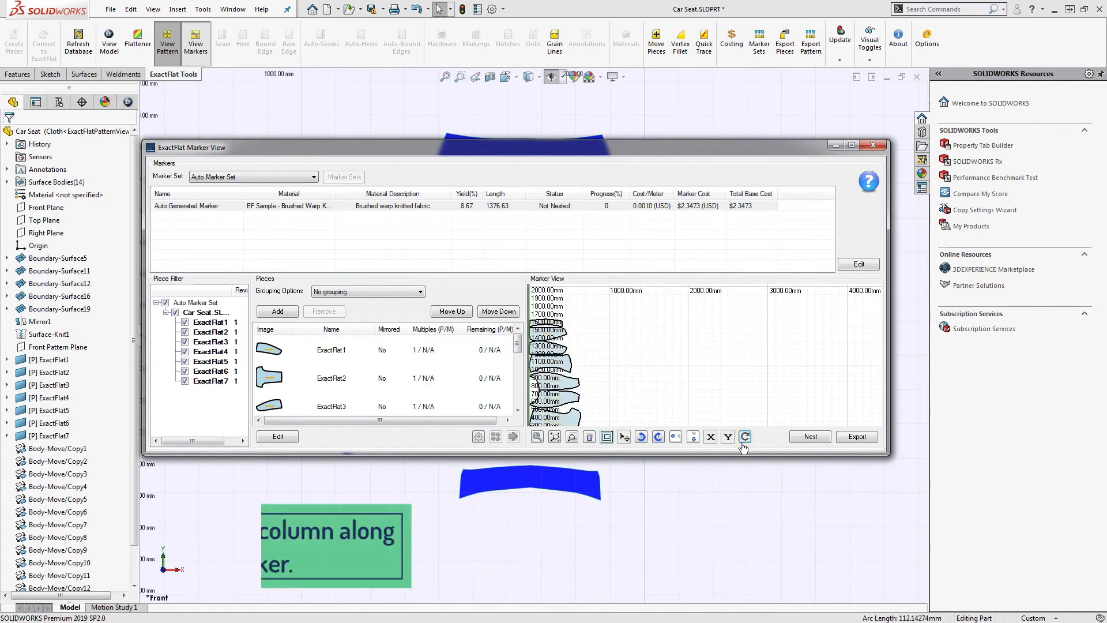
{"action": "left_click_drag", "start_coordinate": [635, 144], "coordinate": [701, 69]}
{"action": "scroll", "coordinate": [728, 278], "scroll_direction": "down", "scroll_amount": 2}
{"action": "scroll", "coordinate": [709, 264], "scroll_direction": "up", "scroll_amount": 1}
{"action": "scroll", "coordinate": [663, 265], "scroll_direction": "down", "scroll_amount": 1}
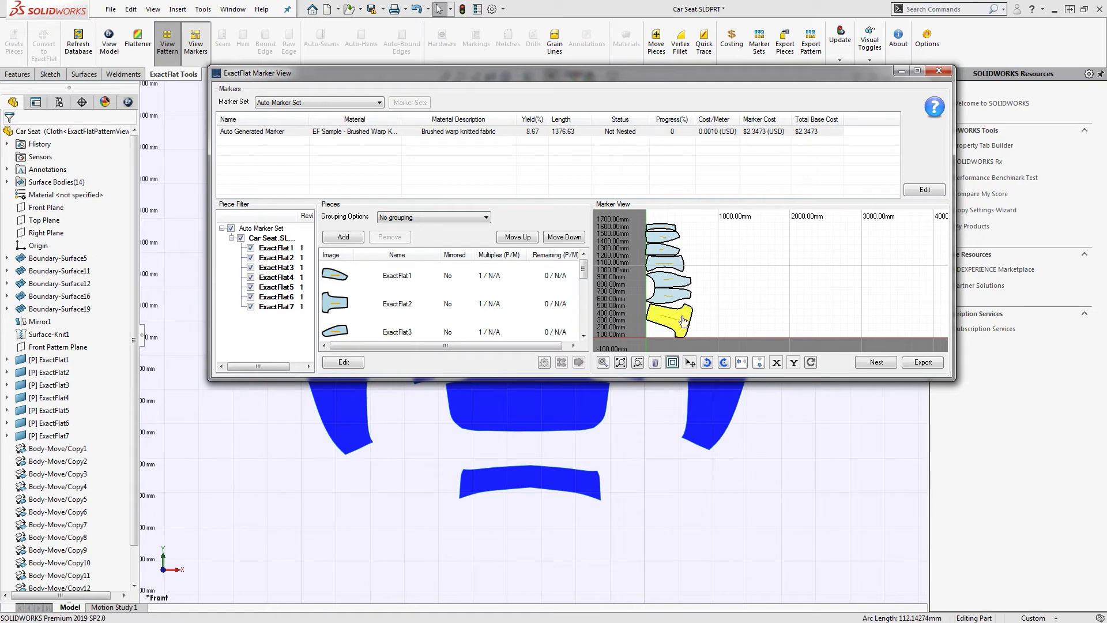
- Turn off Auto Rotate on Bulk Placement for the marker and refresh the piece arrangement
{"action": "left_click", "coordinate": [544, 364]}
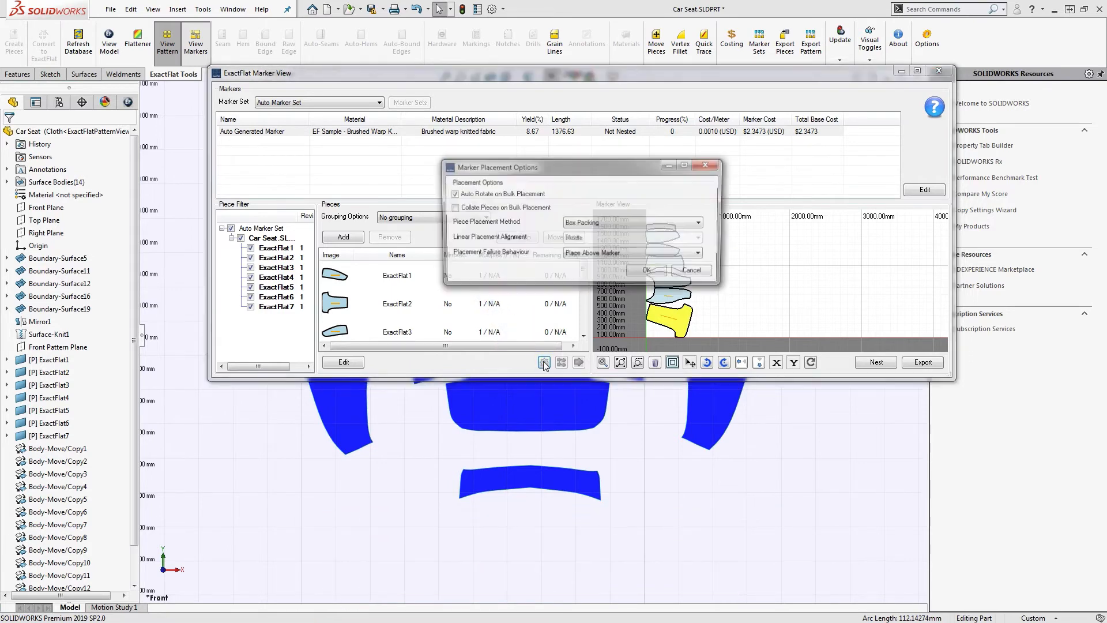
{"action": "left_click", "coordinate": [454, 195]}
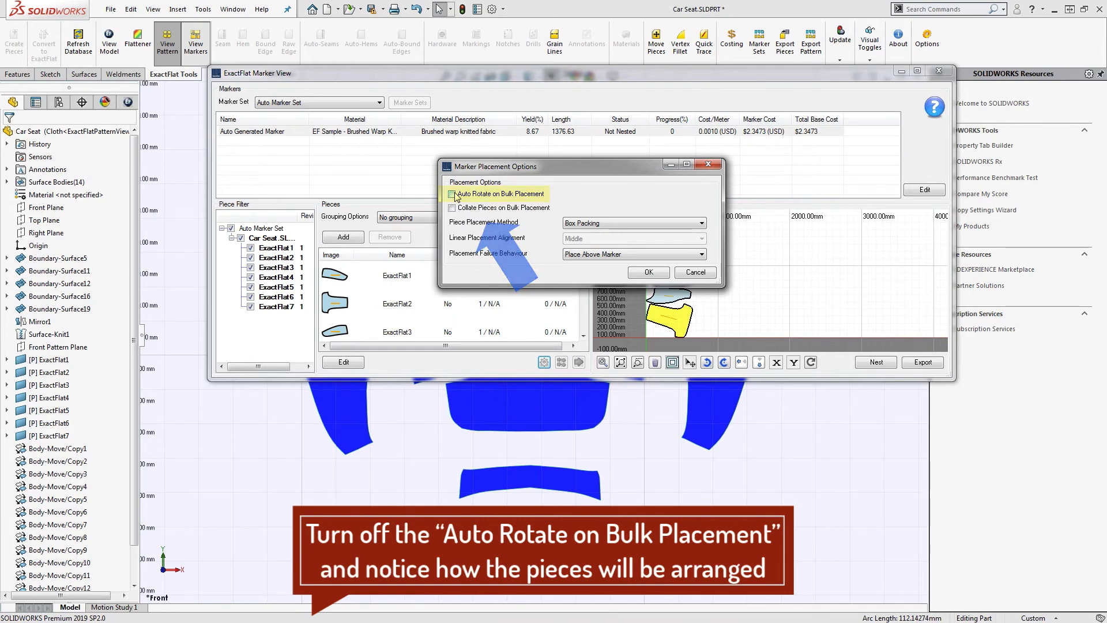
{"action": "left_click", "coordinate": [648, 272]}
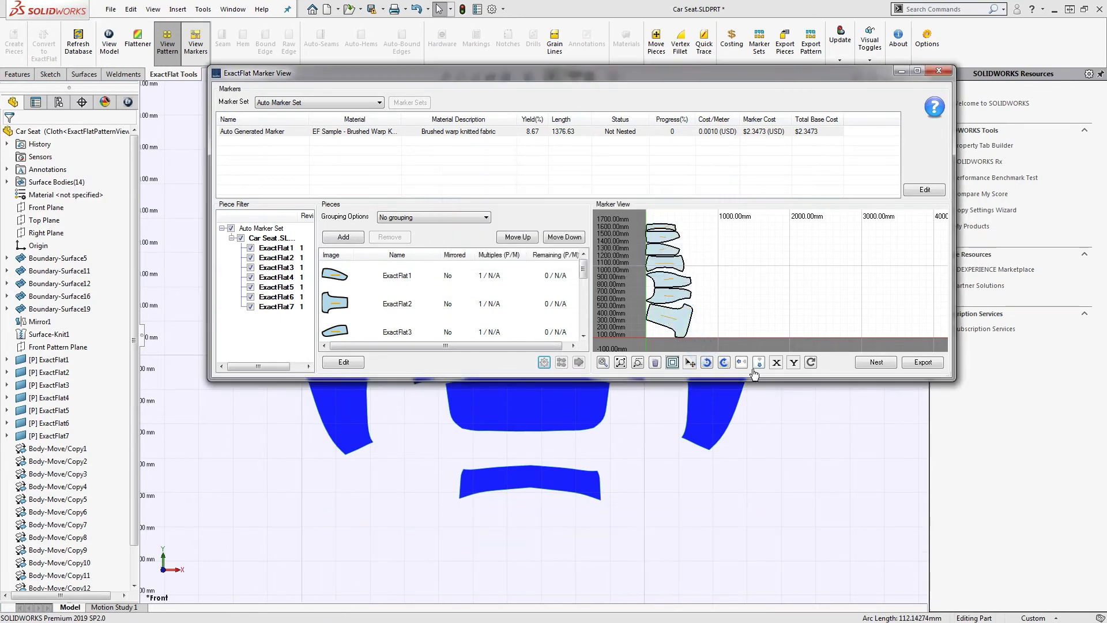
{"action": "left_click", "coordinate": [810, 363]}
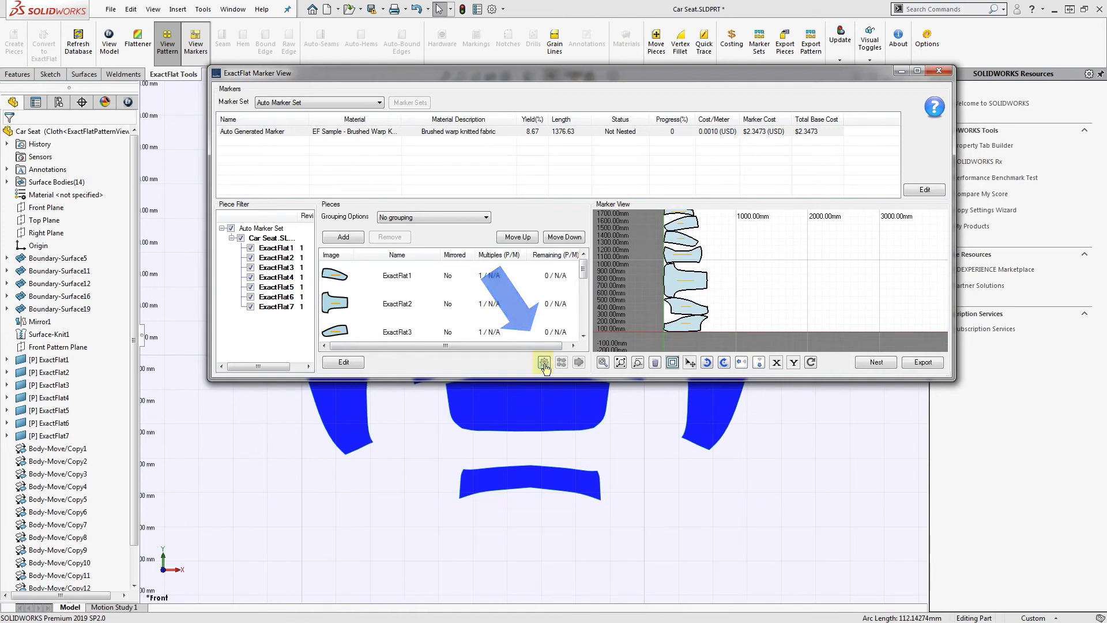
- Turn Auto Rotate on Bulk Placement back on, set the Piece Placement Method to None, and refresh the marker
{"action": "left_click", "coordinate": [544, 362]}
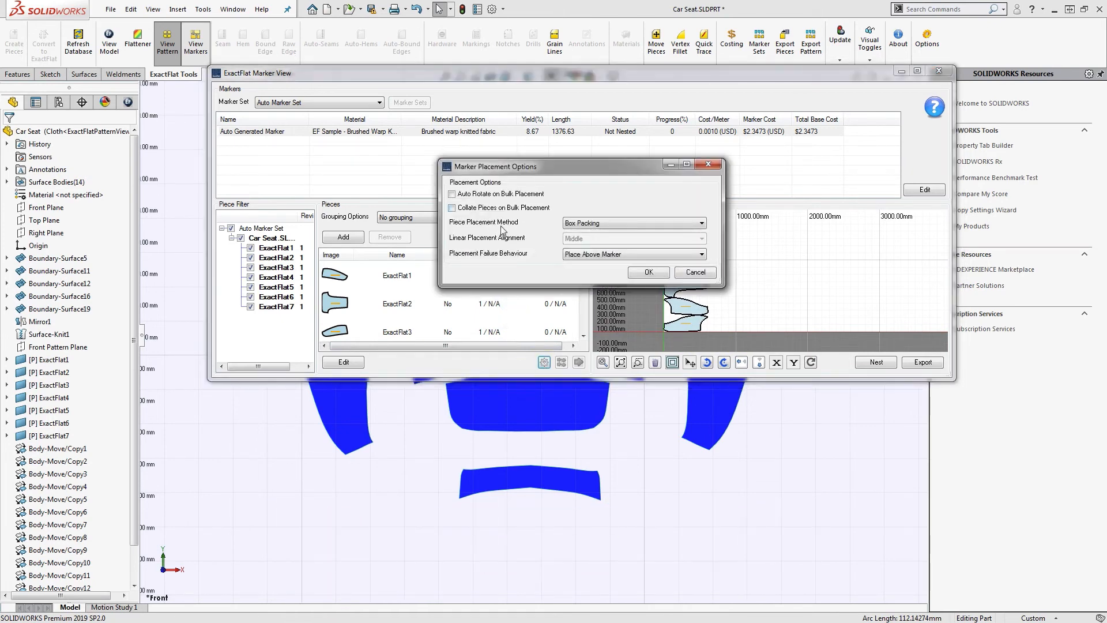
{"action": "left_click", "coordinate": [474, 195]}
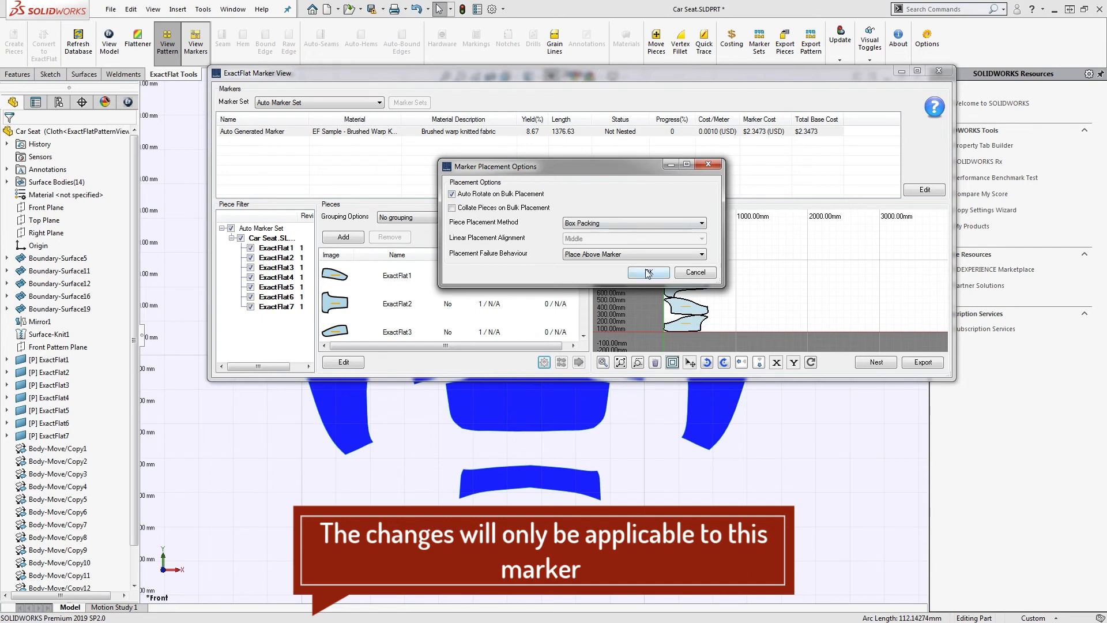
{"action": "left_click", "coordinate": [623, 222]}
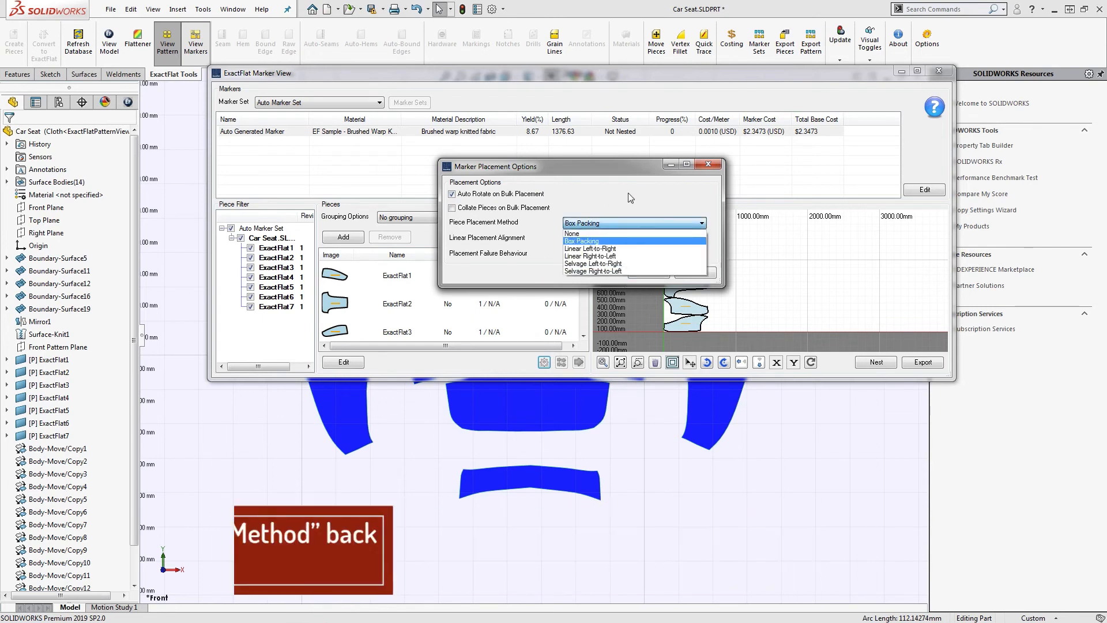
{"action": "left_click", "coordinate": [585, 234]}
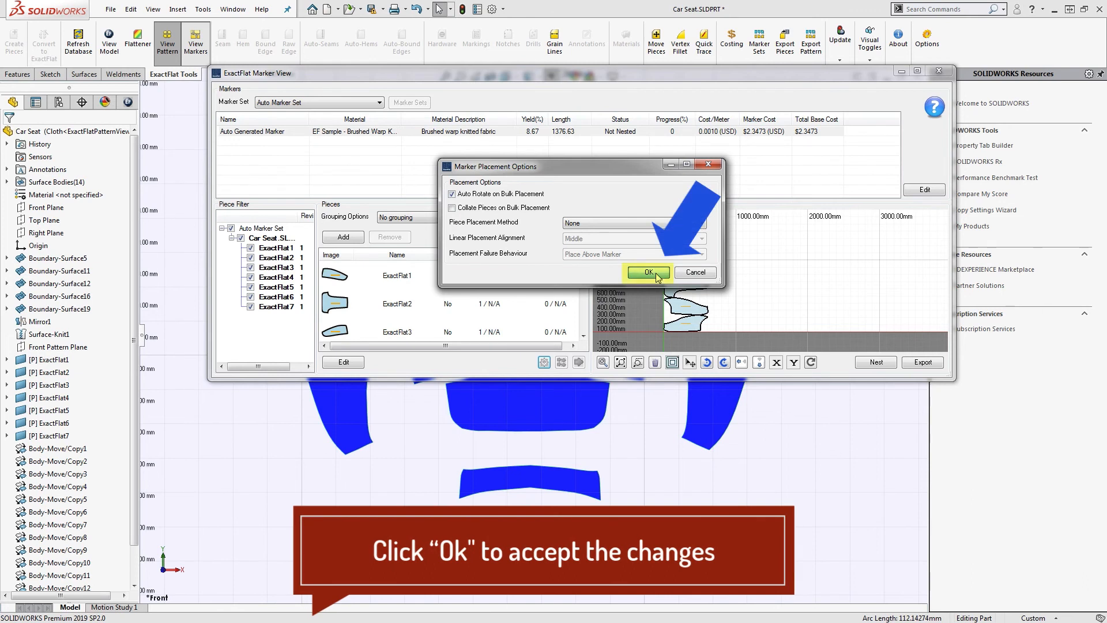
{"action": "left_click", "coordinate": [656, 272]}
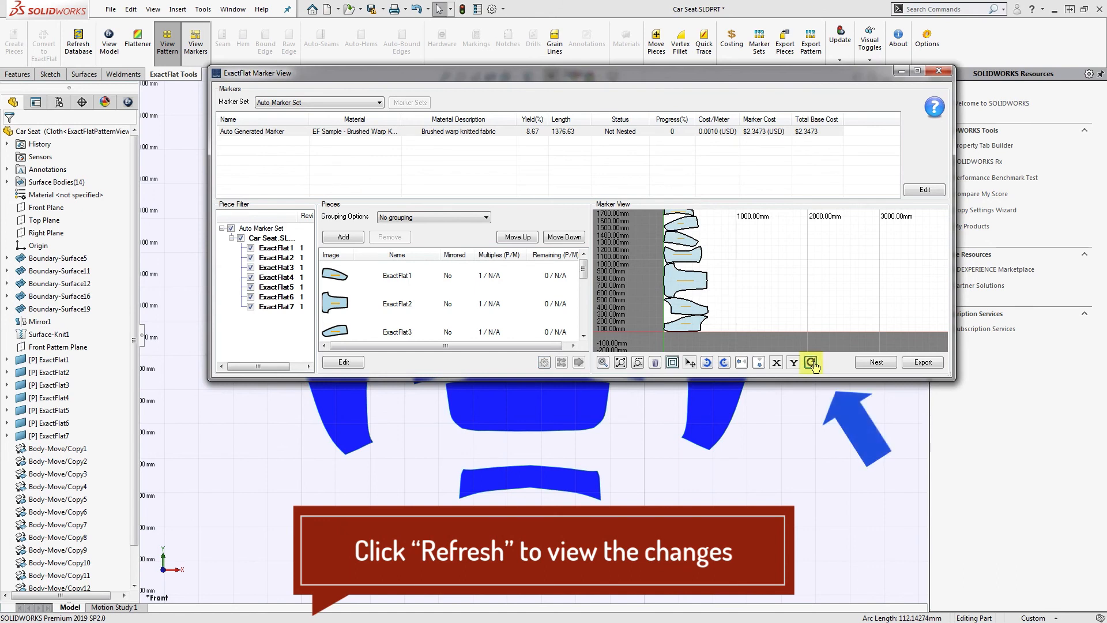
{"action": "left_click", "coordinate": [811, 362]}
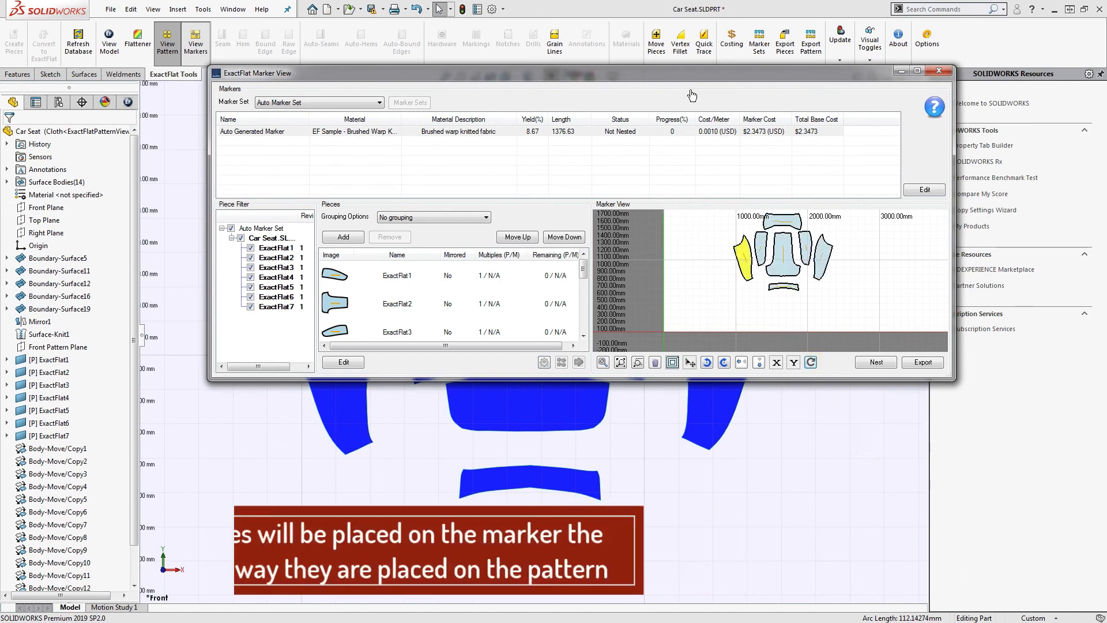